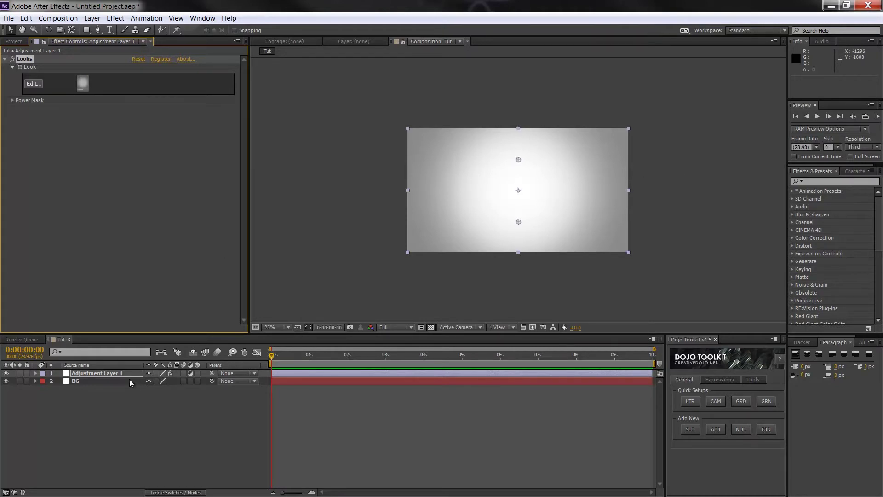
left_click(6, 381)
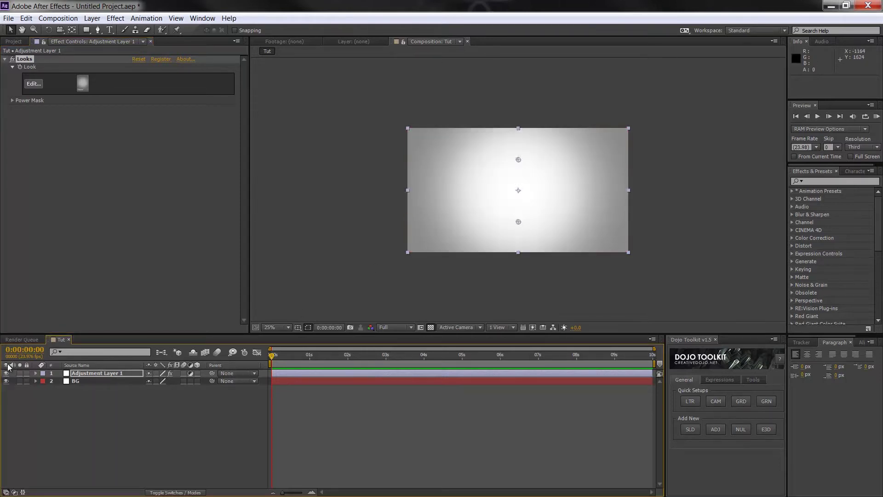
left_click(427, 327)
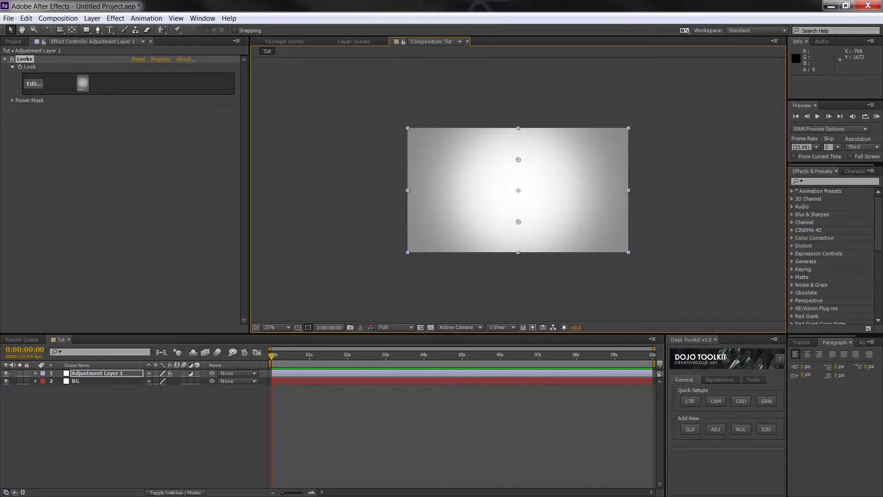
left_click(6, 374)
left_click(6, 374)
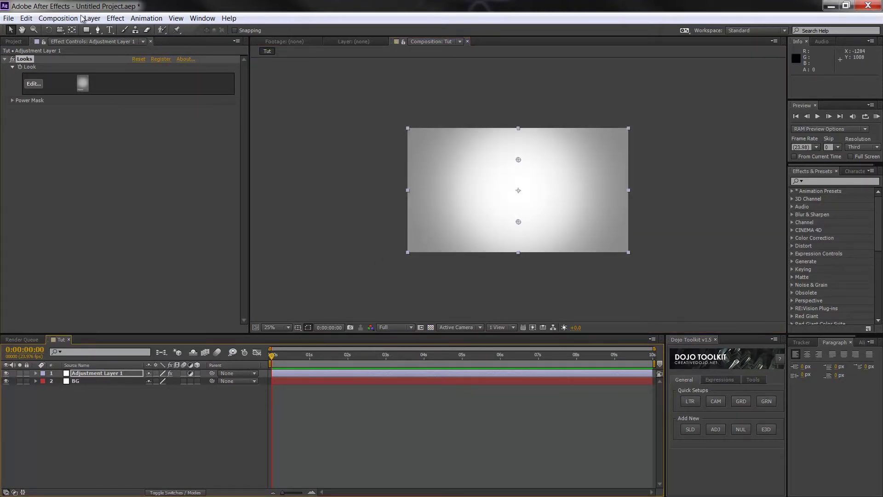
Import the footage file "Ink in Water 6- Multiple versions.mov" from the Pond5_T1130959 folder into the project.
left_click(14, 41)
left_click(140, 255)
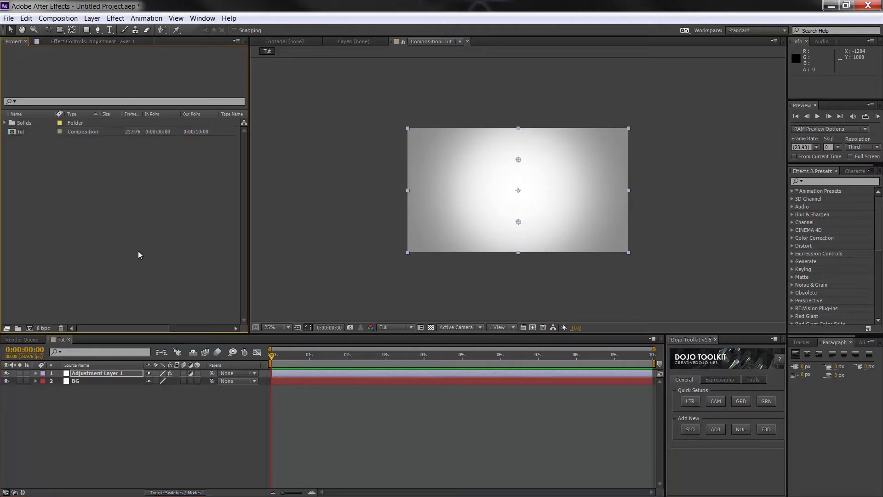
double_click(139, 255)
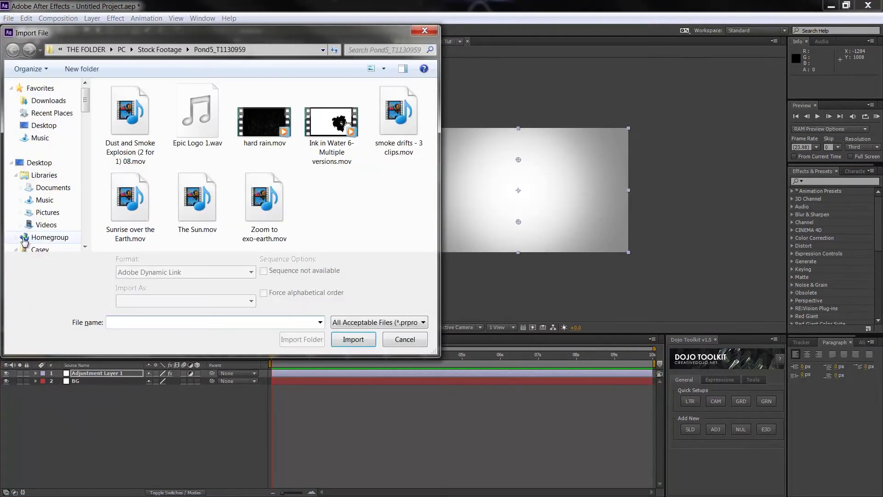
left_click(339, 124)
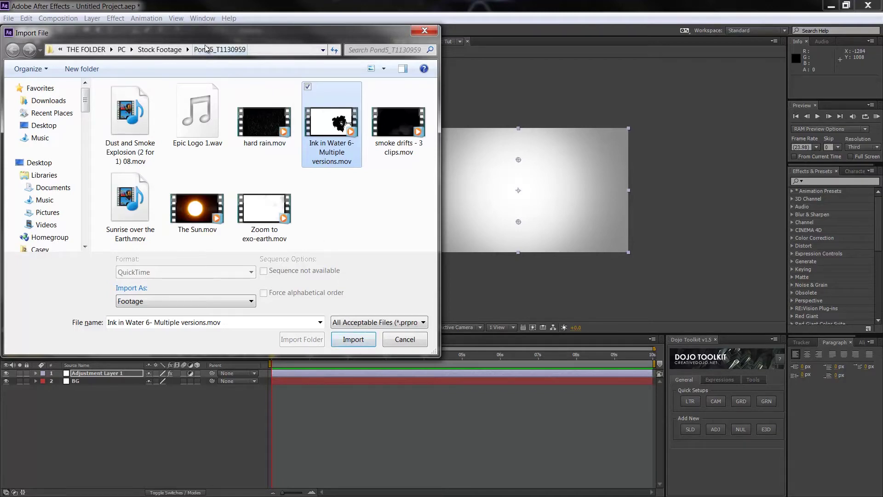
left_click(353, 339)
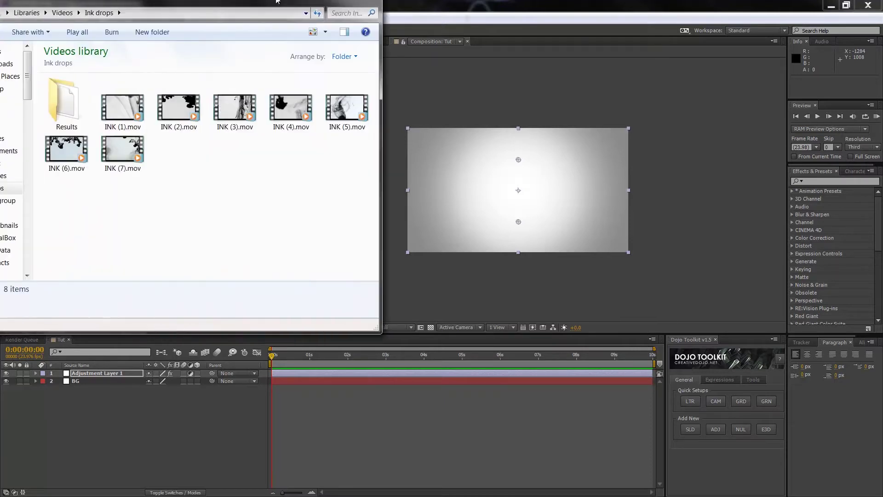
Look over the sample ink clips in the Ink drops folder and close the folder window.
left_click_drag(233, 5, 459, 36)
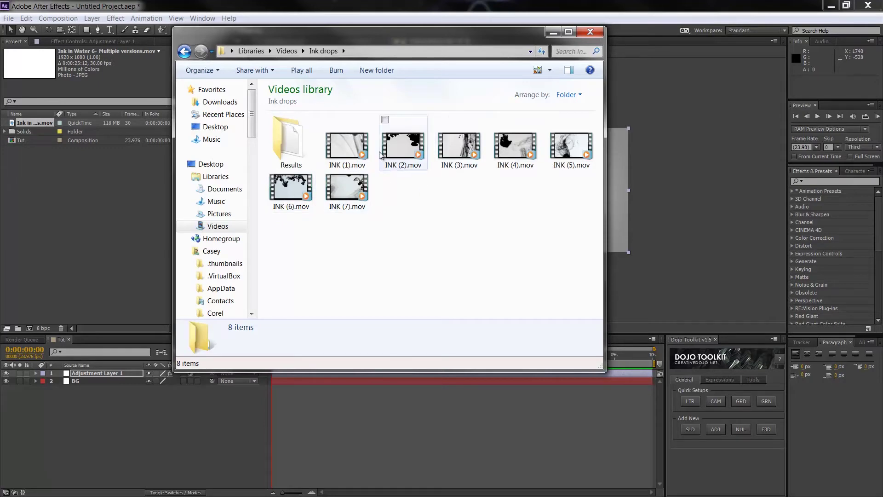
left_click(590, 31)
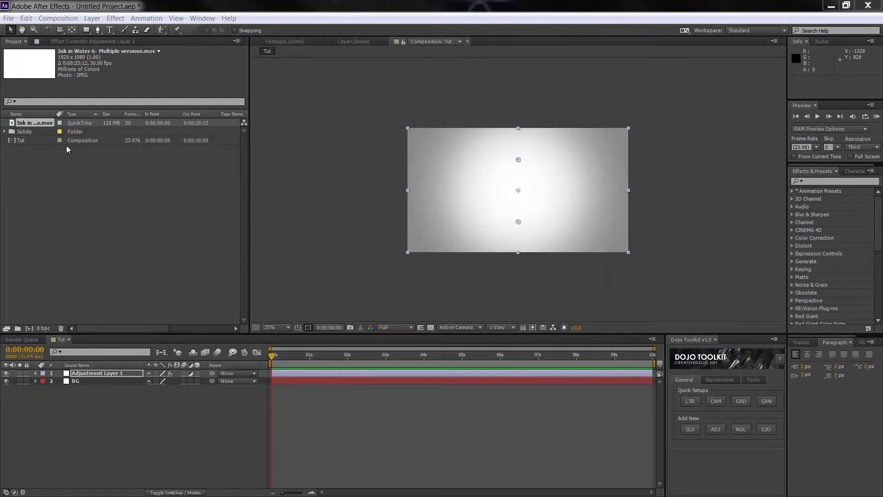
Create a new composition named Ink at 1920 x 1080, 23.976 fps and 10 seconds long.
left_click_drag(36, 124, 68, 295)
left_click_drag(68, 181, 103, 377)
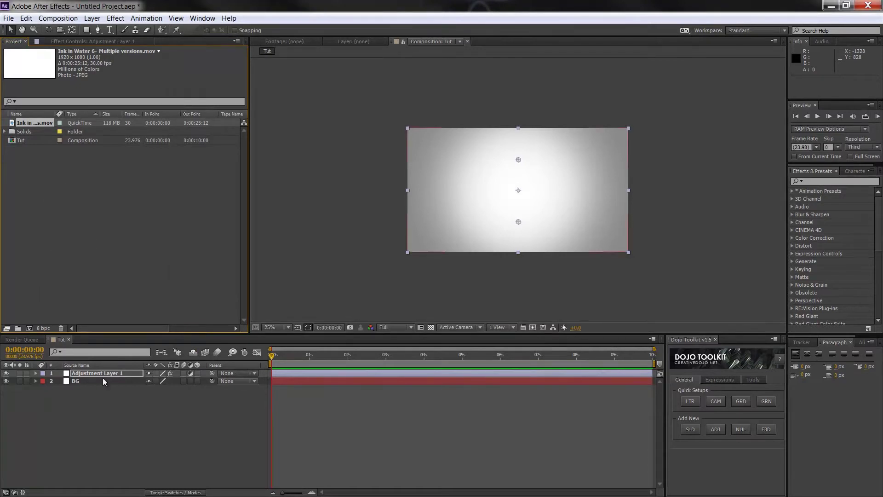
key("ctrl+n")
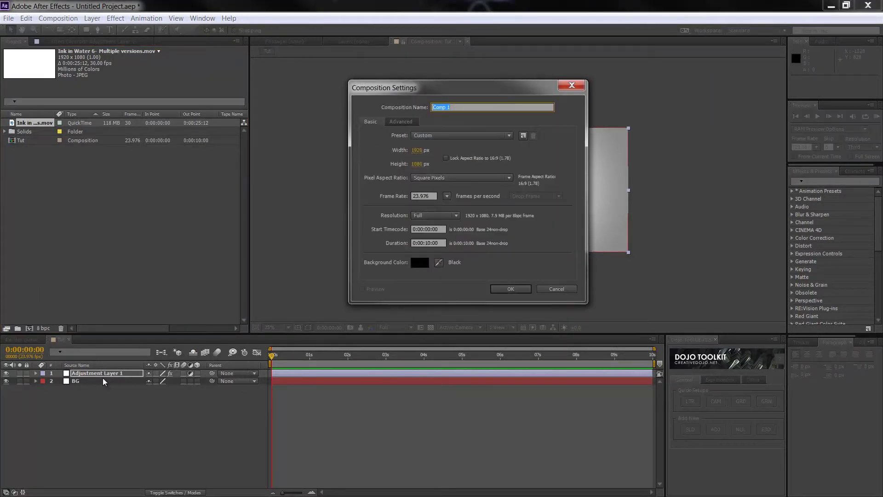
key("Return")
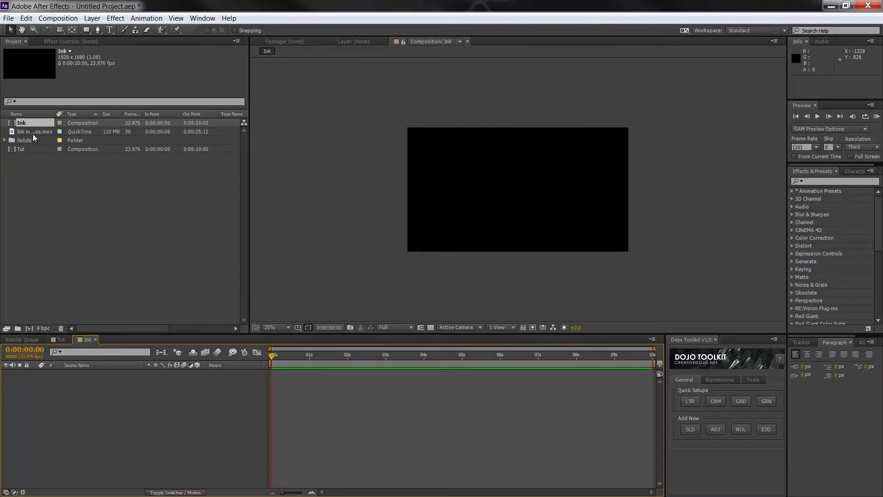
Add the Ink in Water 6 footage to the Ink composition and preview it up to 0:00:02:21.
left_click_drag(33, 134, 154, 411)
left_click(369, 355)
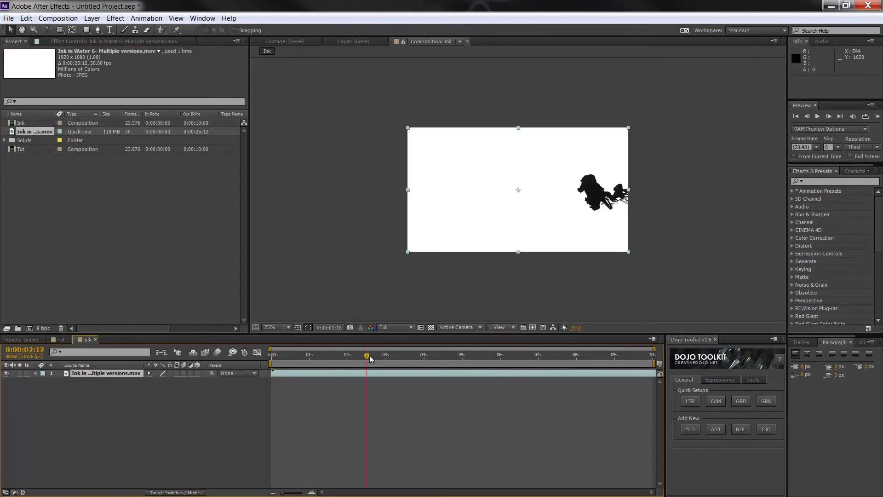
mouse_move(369, 355)
left_mouse_down()
mouse_move(345, 358)
mouse_move(539, 364)
mouse_move(322, 356)
mouse_move(381, 357)
left_mouse_up()
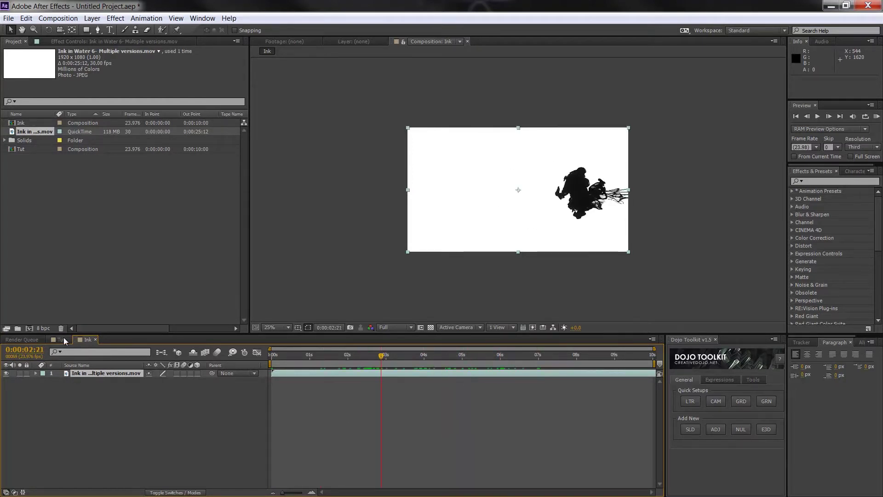
Place the Ink composition between Adjustment Layer 1 and BG in the Tut composition and move the playhead to 0:00:05:19.
left_click(64, 341)
mouse_move(22, 123)
left_mouse_down()
mouse_move(104, 292)
mouse_move(125, 372)
mouse_move(111, 377)
left_mouse_up()
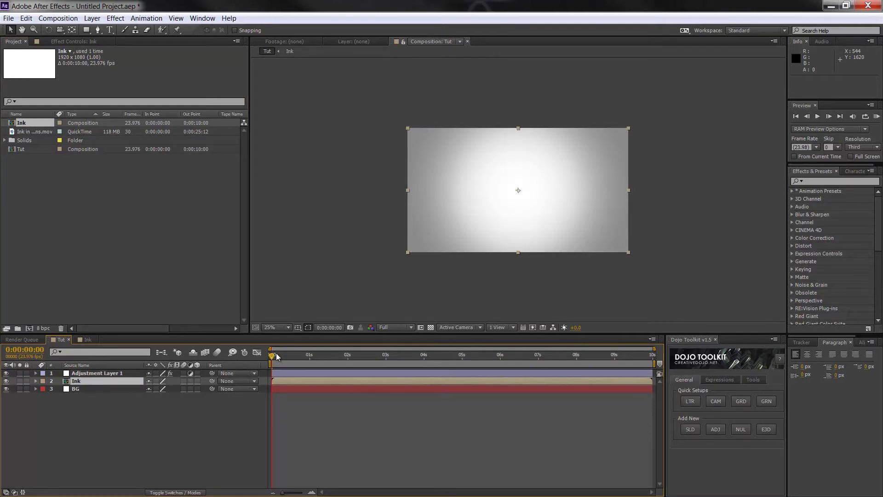
left_click_drag(275, 354, 493, 359)
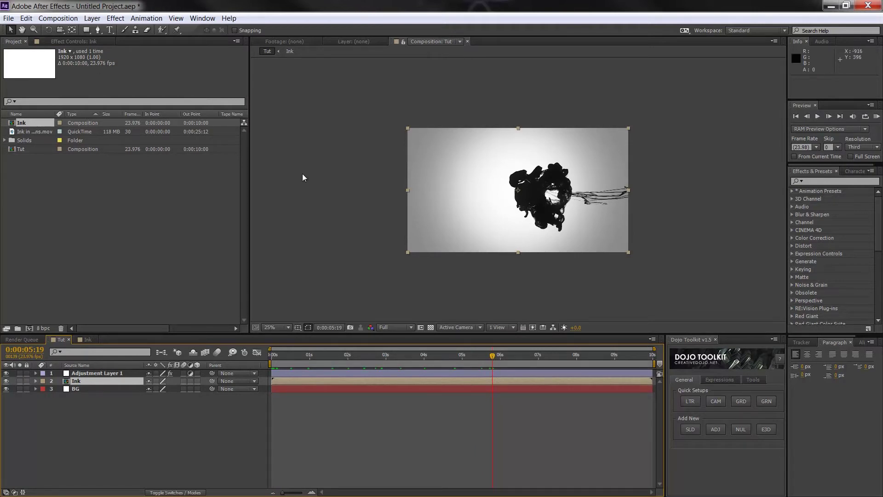
Rotate the Ink layer 90 degrees and move it up to about 976, 132 so the ink stands upright.
key("w")
mouse_move(635, 148)
left_mouse_down()
mouse_move(630, 186)
mouse_move(603, 223)
mouse_move(550, 253)
left_mouse_up()
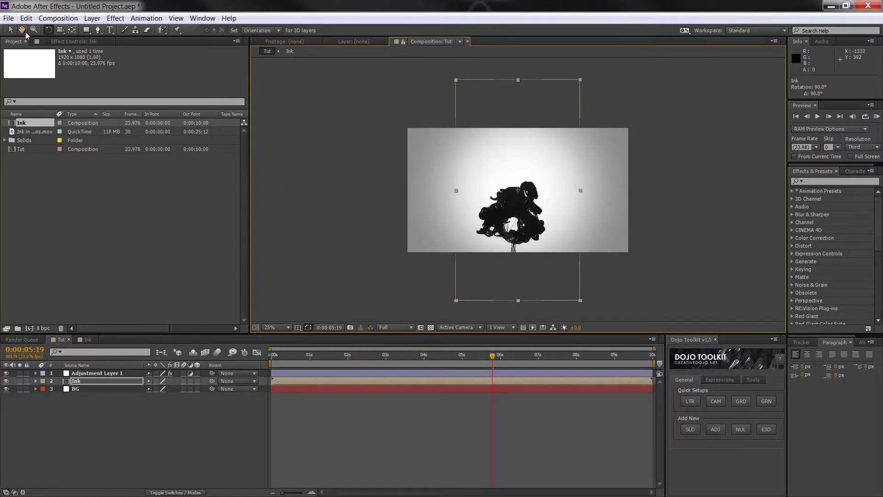
key("v")
left_click_drag(532, 196, 535, 148)
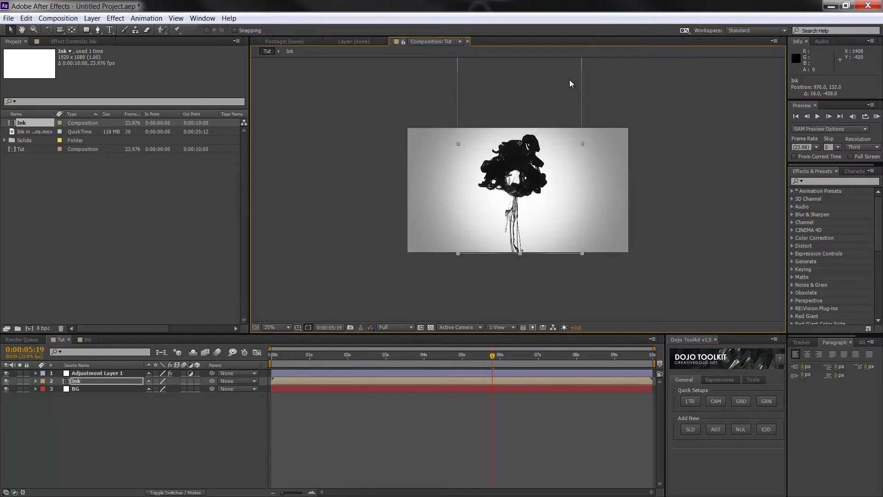
Scale the Ink layer down to about three quarters of its size and move it down to about 984, 372.
key("comma")
key("period")
key("comma")
mouse_move(549, 110)
left_mouse_down()
mouse_move(543, 133)
mouse_move(545, 122)
left_mouse_up()
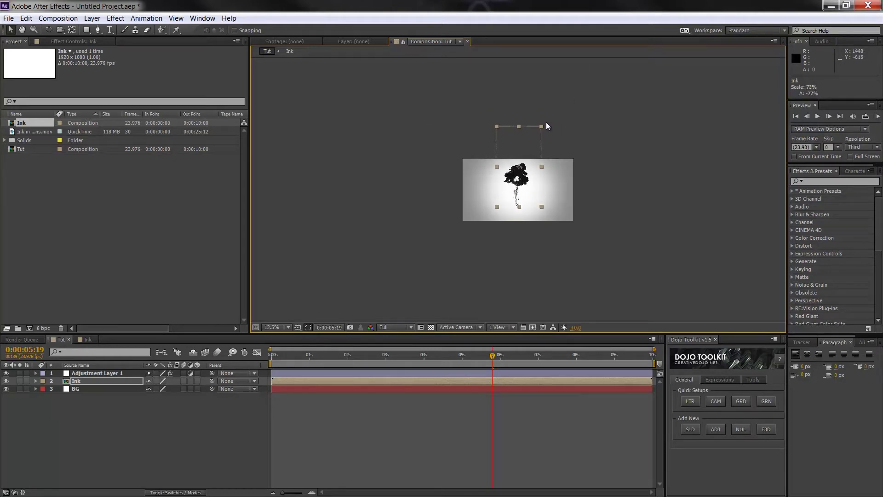
left_click_drag(527, 166, 527, 195)
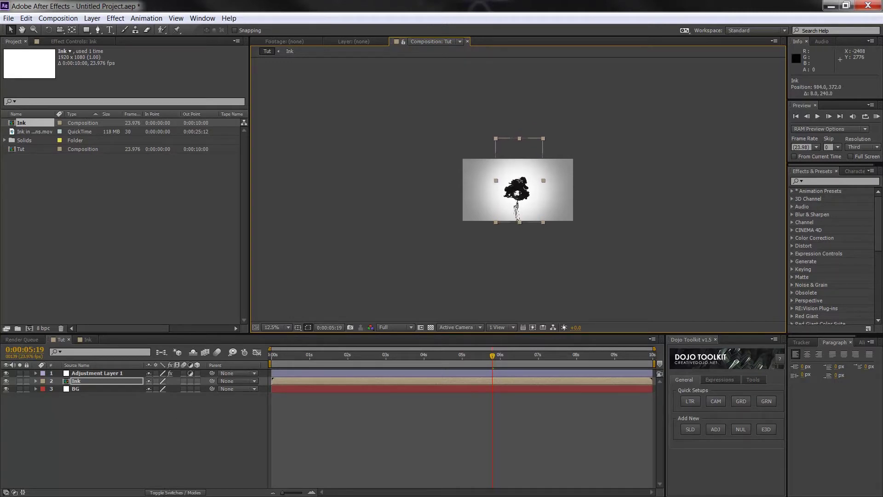
Show the blending mode columns for the layers and nudge the Ink layer up slightly to about 988, 360.
left_click(172, 493)
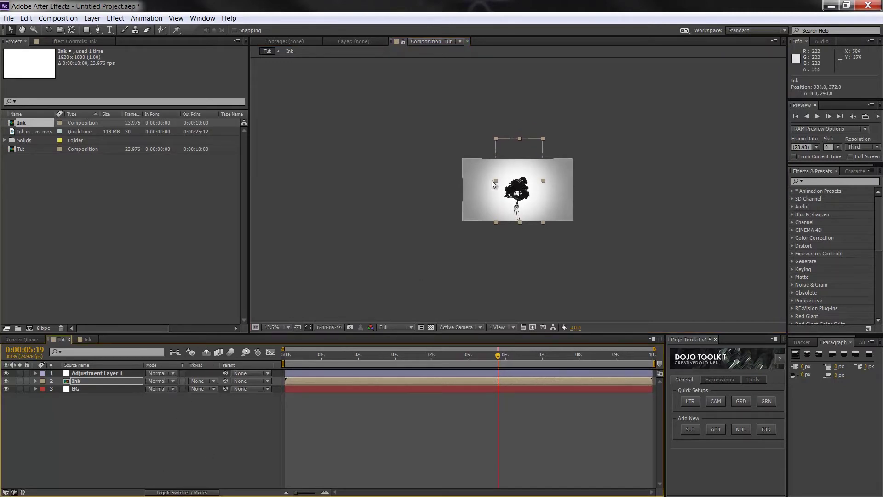
key("period")
key("period")
key("period")
key("period")
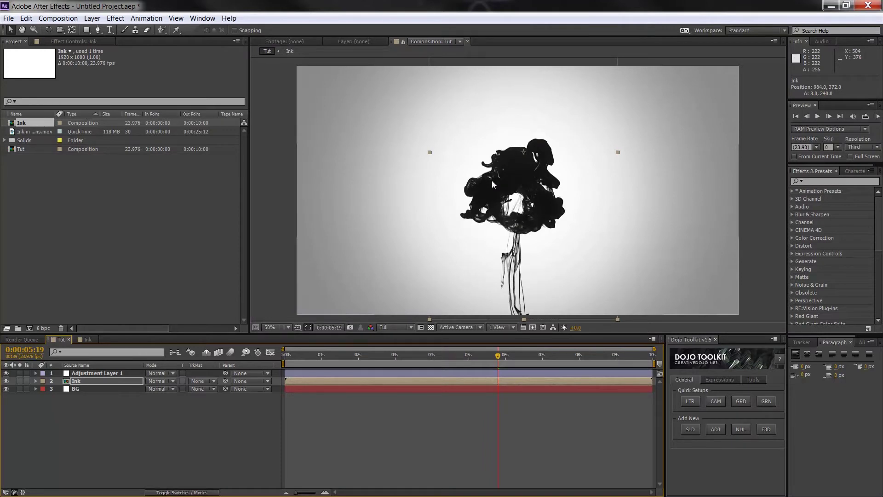
key("comma")
key("comma")
left_click_drag(507, 222, 506, 221)
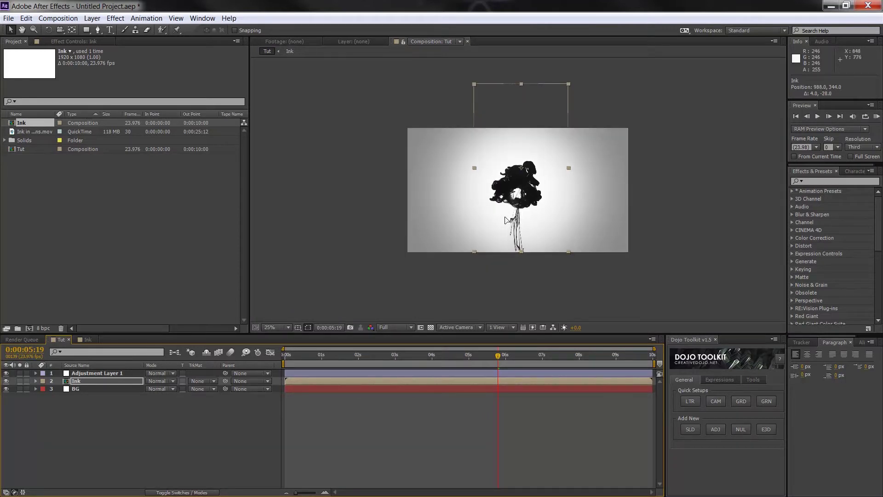
Review the Ink layer's blending mode choices and the mode setting of the clip inside the Ink composition.
left_click(159, 382)
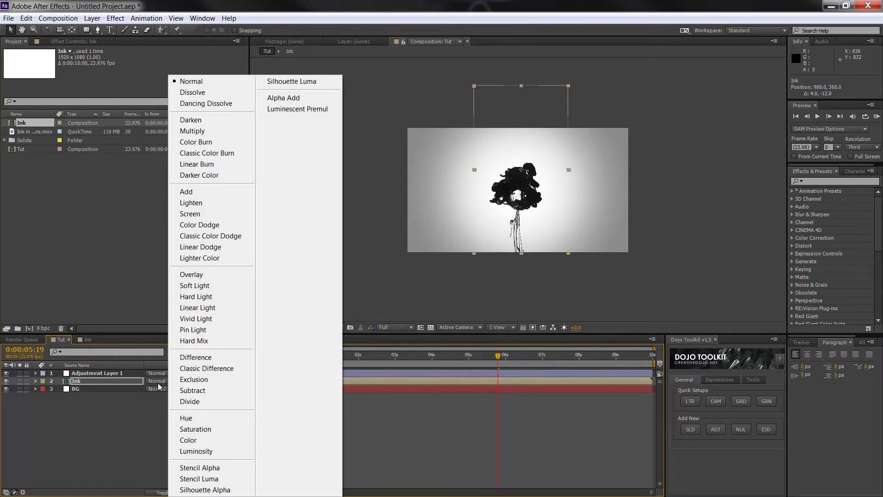
left_click(118, 413)
left_click(82, 340)
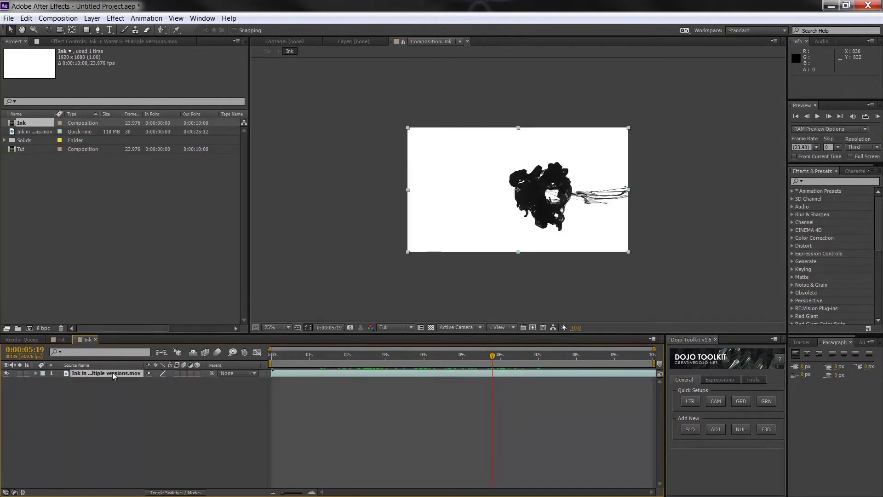
left_click(183, 493)
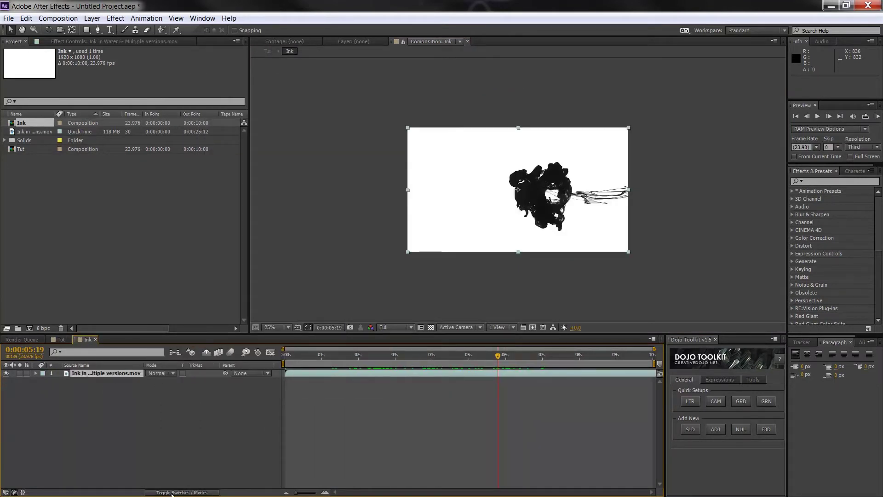
left_click(172, 493)
left_click(57, 340)
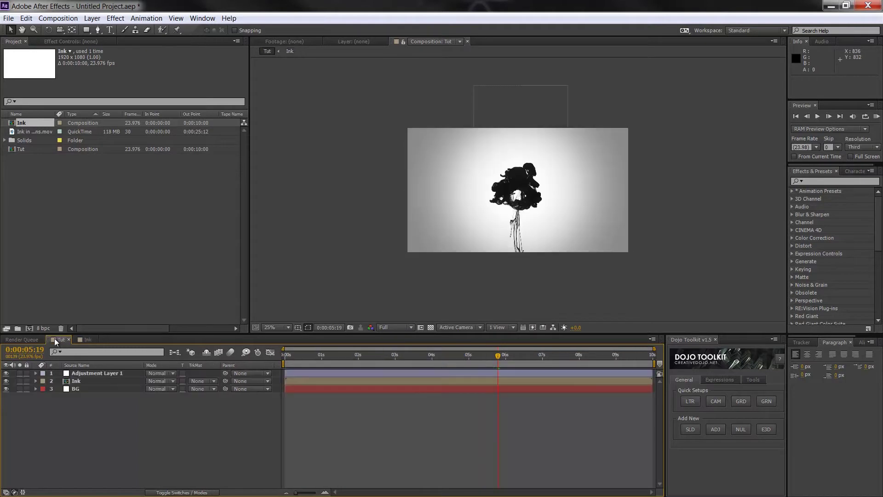
Compare the Tut composition with the Ink layer hidden and shown, and inspect the ink shape up close.
left_click(81, 381)
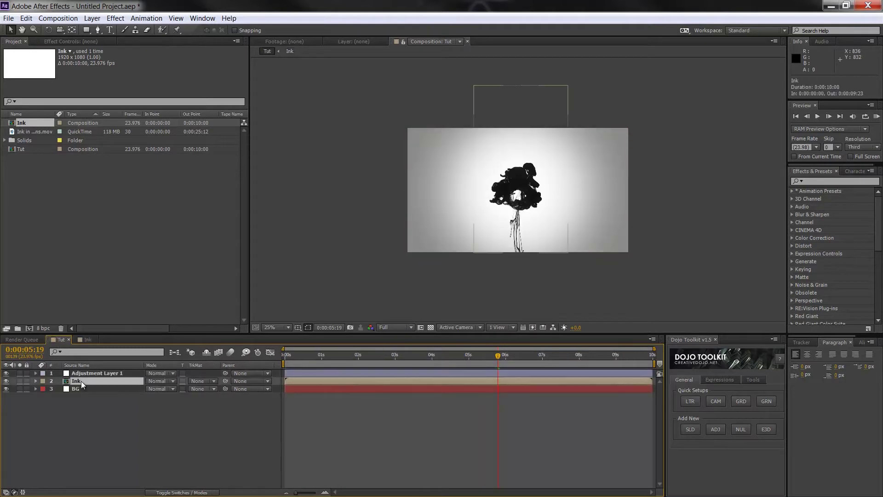
left_click(5, 381)
left_click(6, 381)
scroll(525, 207, "up", 3)
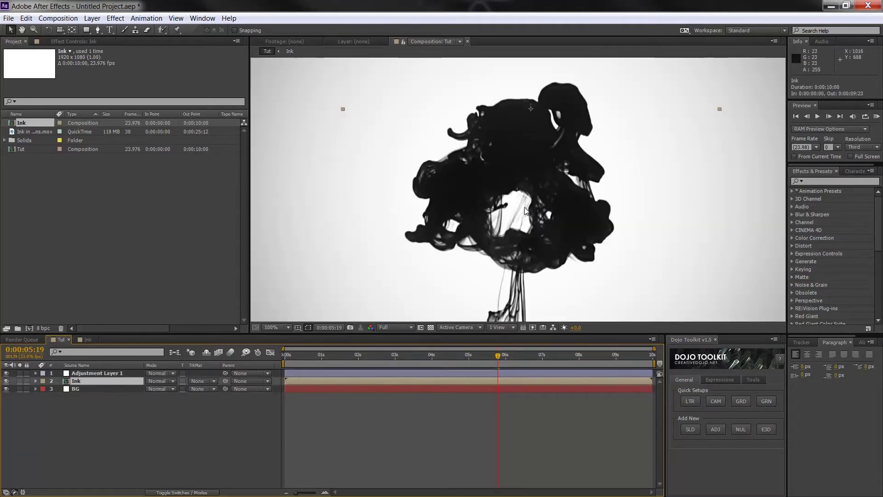
scroll(525, 207, "down", 3)
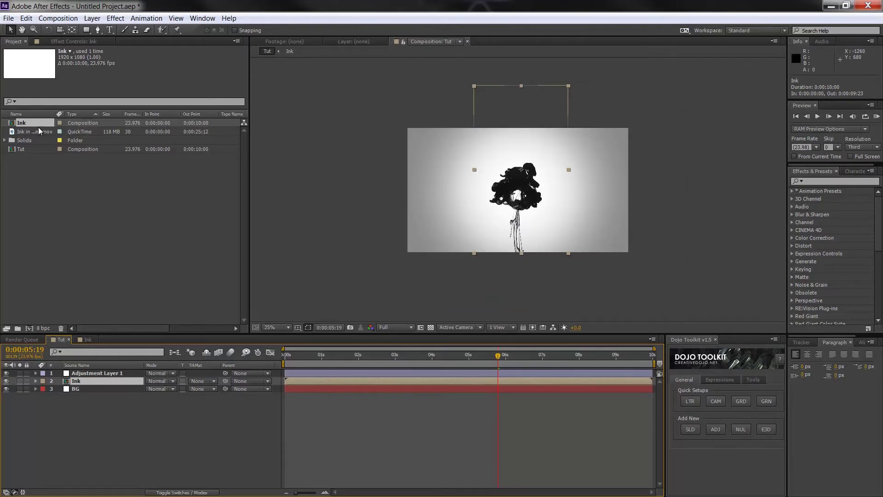
Add the Ink in Water 6 footage directly above the Ink layer in the Tut composition and rotate it 90 degrees.
mouse_move(39, 131)
left_mouse_down()
mouse_move(230, 193)
mouse_move(525, 203)
mouse_move(483, 240)
mouse_move(585, 276)
mouse_move(585, 174)
mouse_move(588, 201)
left_mouse_up()
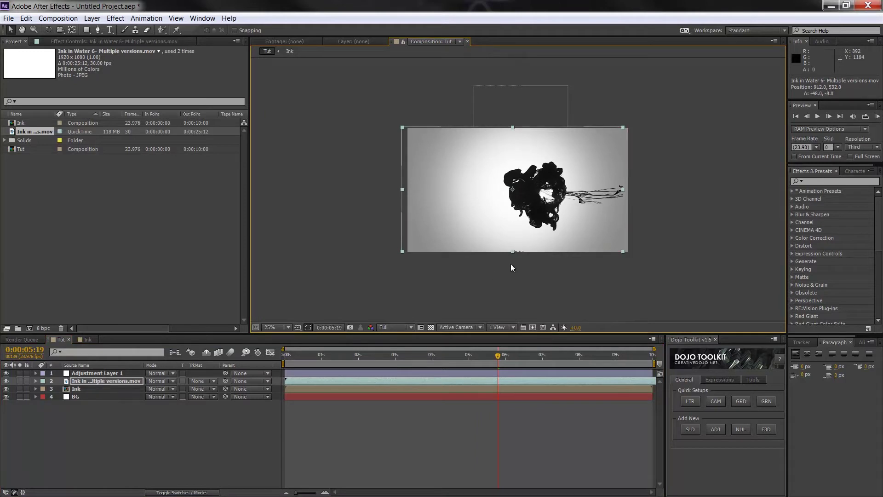
key("w")
mouse_move(578, 193)
left_mouse_down()
mouse_move(613, 250)
mouse_move(529, 287)
left_mouse_up()
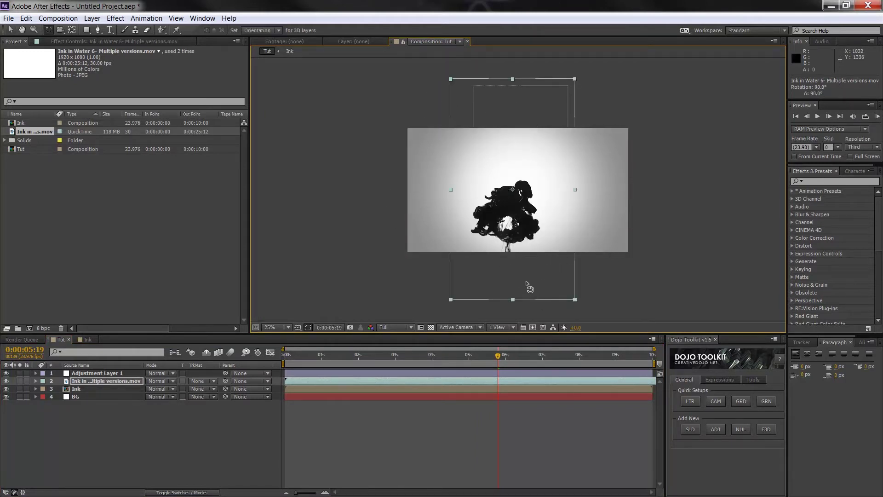
Move the directly added ink footage out of the frame, to about -656, 456 beside the composition's left edge.
key("v")
mouse_move(473, 206)
left_mouse_down()
mouse_move(453, 117)
mouse_move(433, 160)
mouse_move(512, 195)
mouse_move(512, 184)
left_mouse_up()
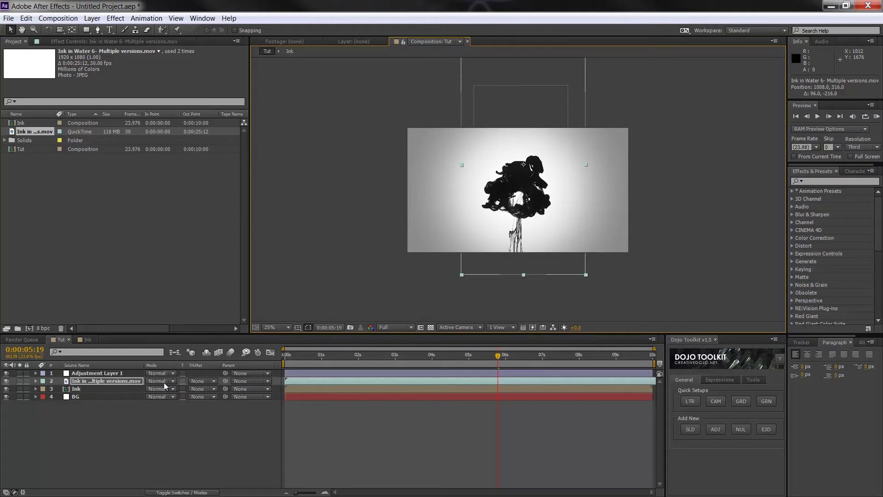
left_click_drag(491, 229, 300, 245)
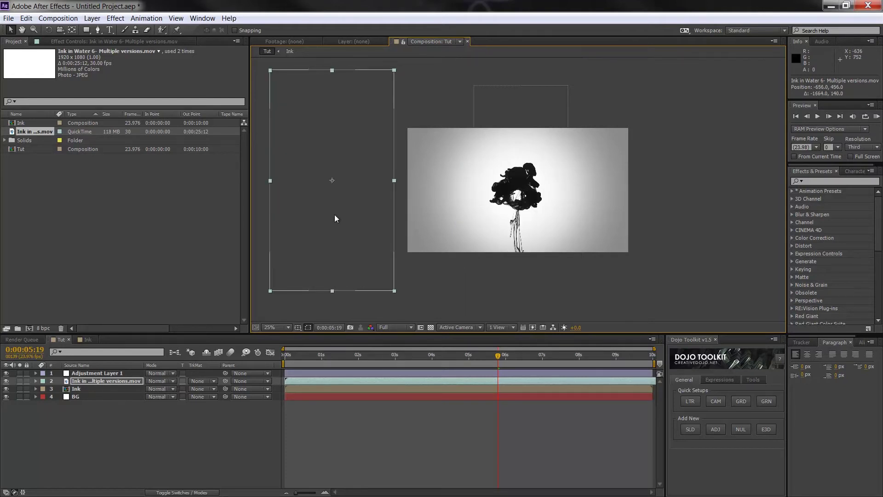
Delete the directly added Ink in Water 6 footage layer from the Tut composition.
right_click(335, 214)
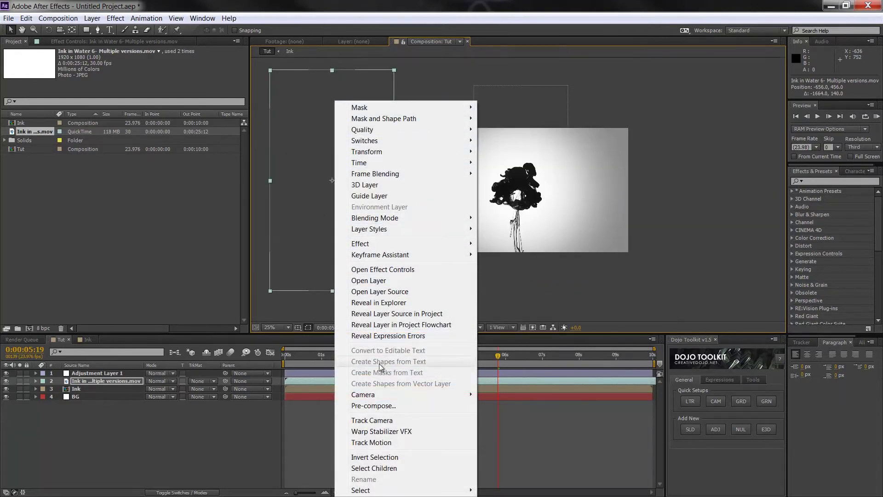
left_click(297, 202)
key("Delete")
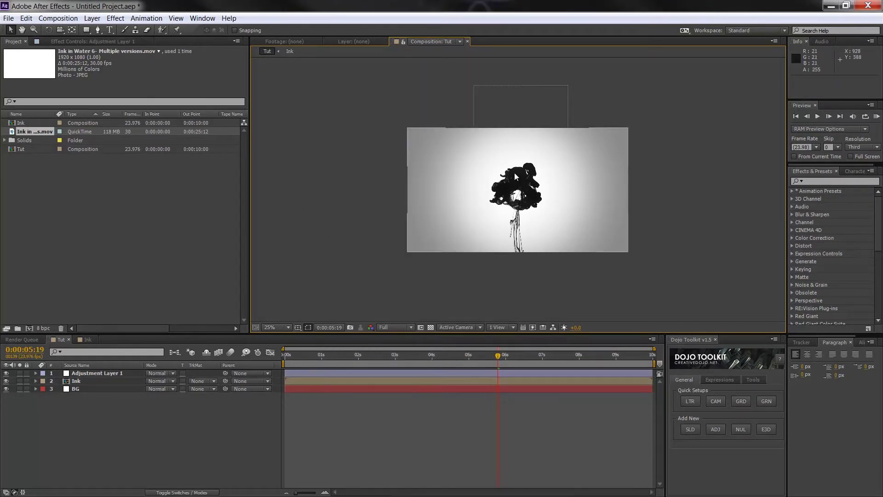
Compare the Ink layer below and above Adjustment Layer 1, and leave it at the top of the layer stack.
left_click(139, 373)
left_click(102, 382)
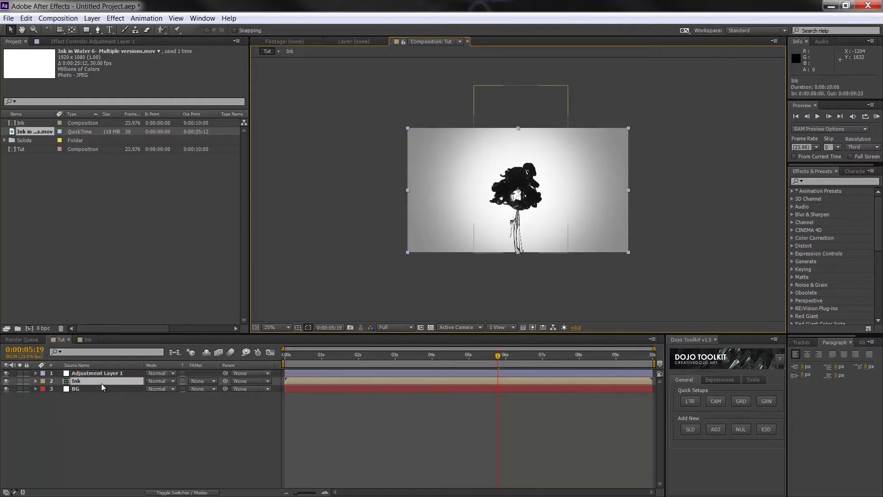
left_click_drag(101, 382, 104, 371)
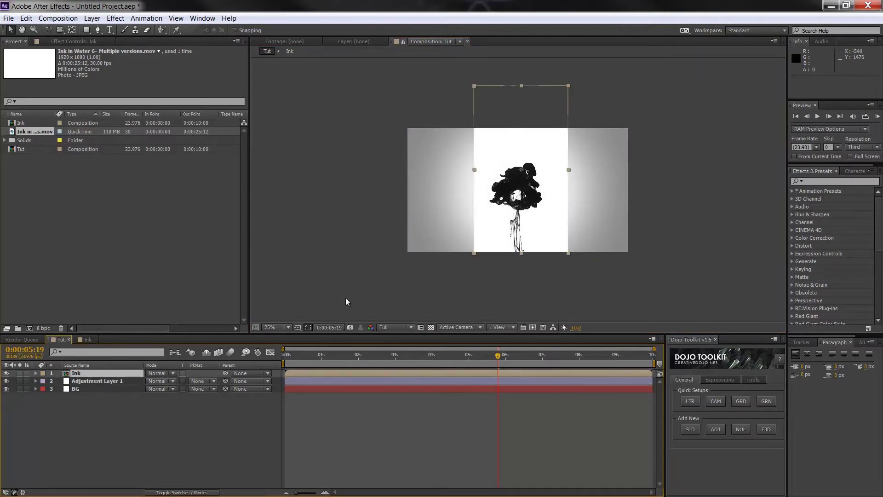
left_click_drag(90, 375, 90, 383)
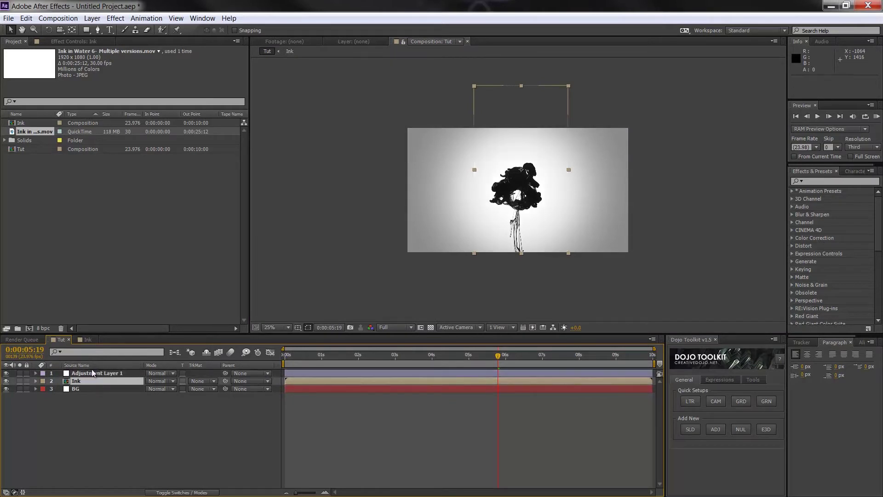
left_click_drag(92, 375, 93, 370)
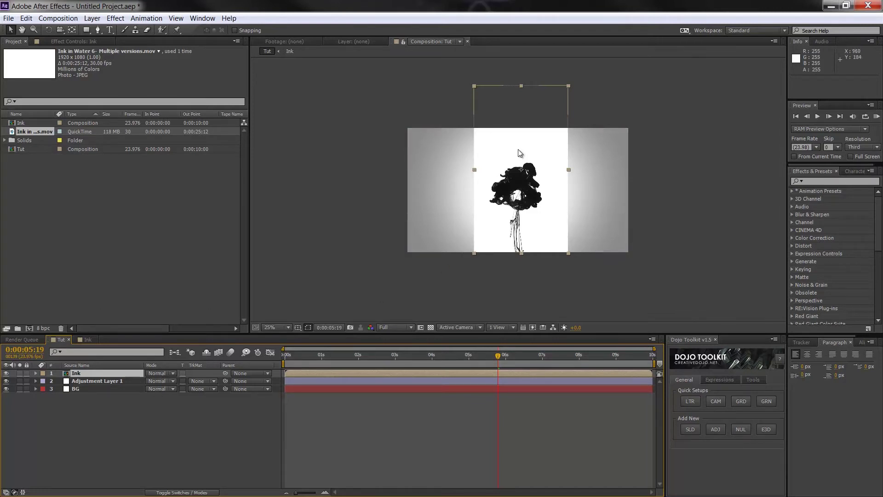
Compare the Darken, Dissolve and Normal blending modes on the Ink layer and leave it set to Darken.
left_click(154, 373)
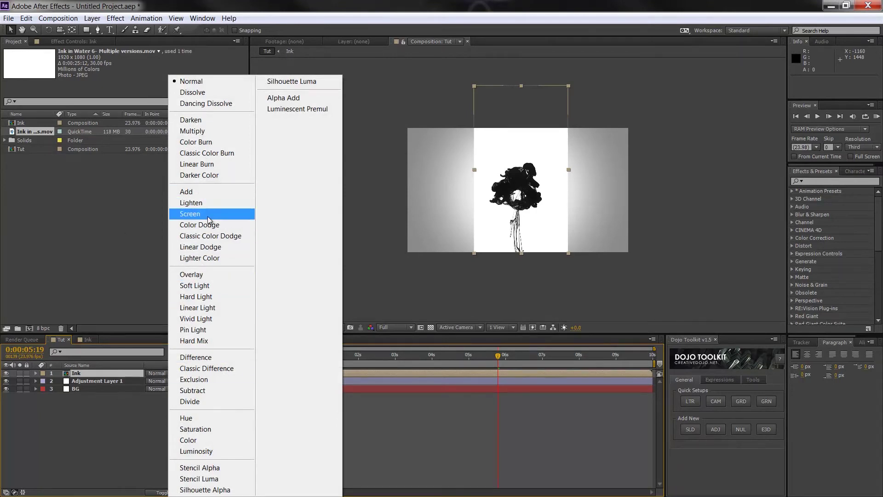
left_click(214, 121)
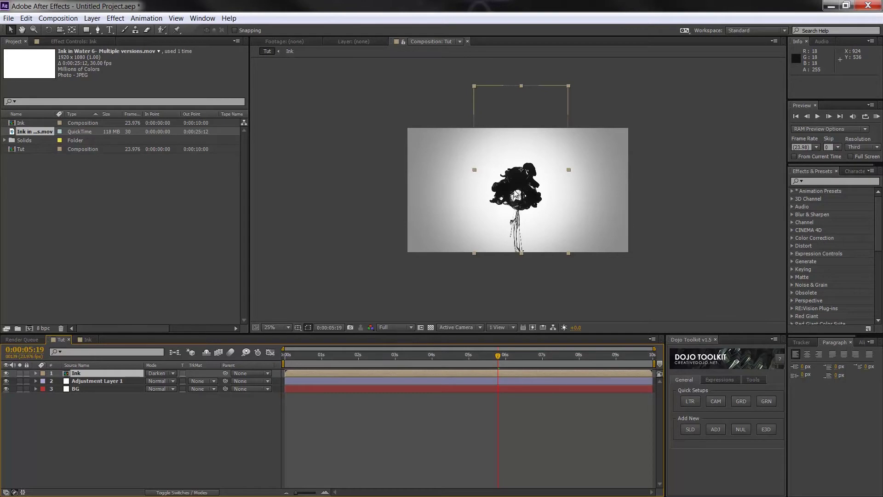
left_click(161, 373)
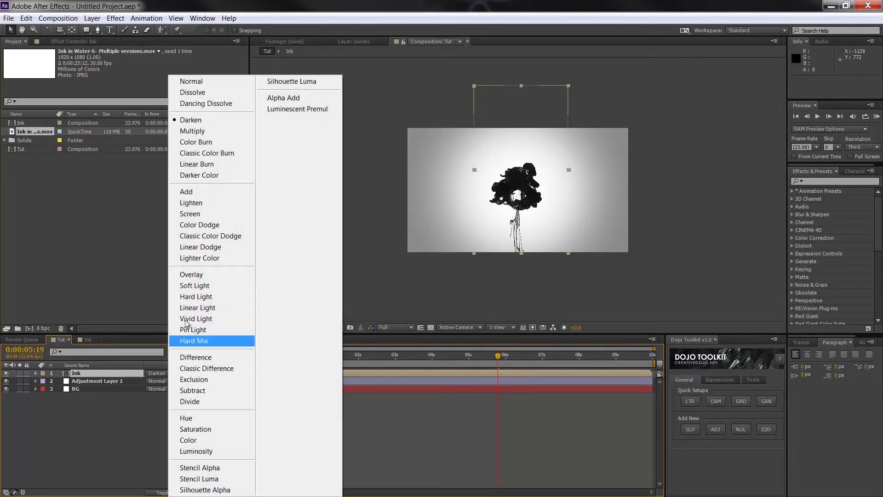
left_click(193, 92)
left_click(161, 374)
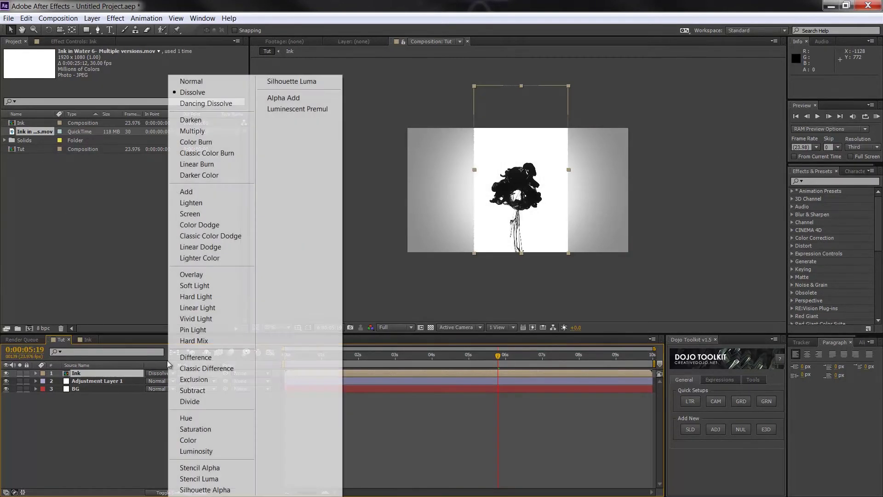
left_click(191, 81)
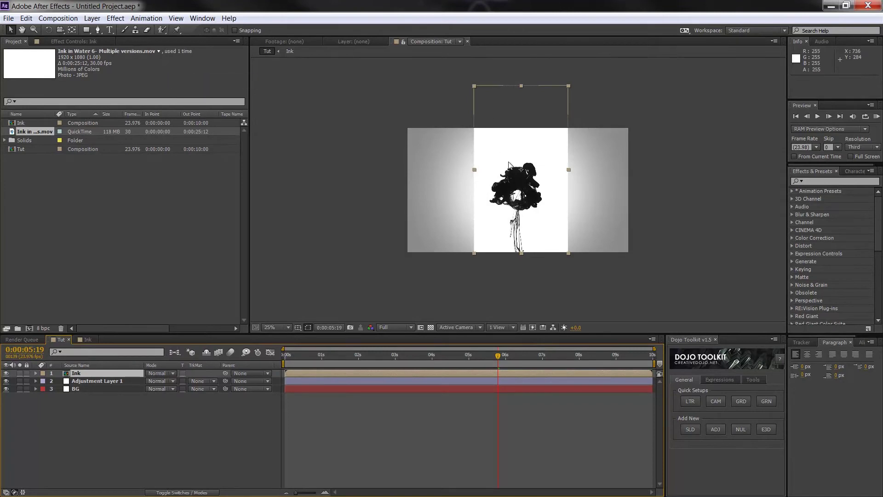
left_click(163, 373)
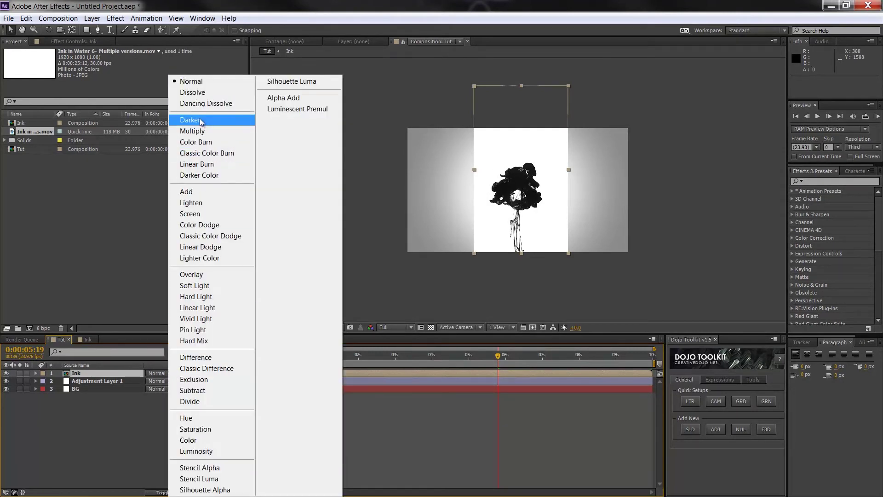
left_click(190, 120)
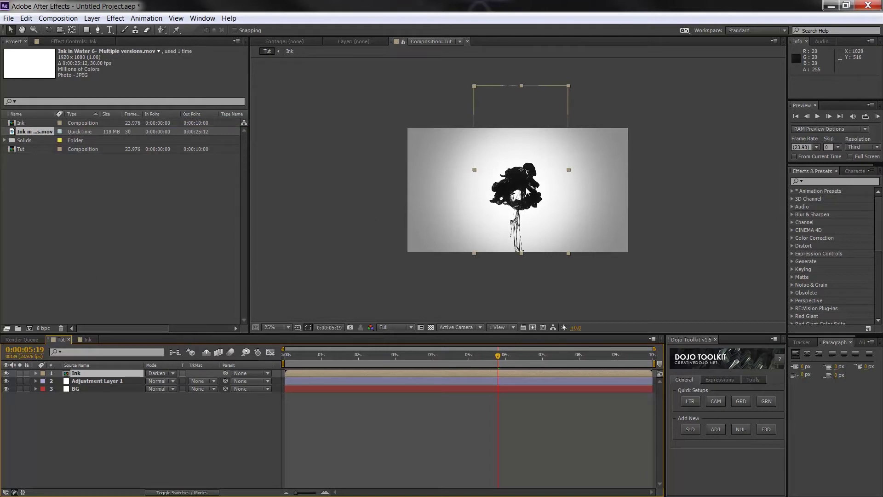
Move the Ink layer to about 1032, 384 and go to 0:00:01:03 in the composition.
left_click_drag(522, 206, 528, 210)
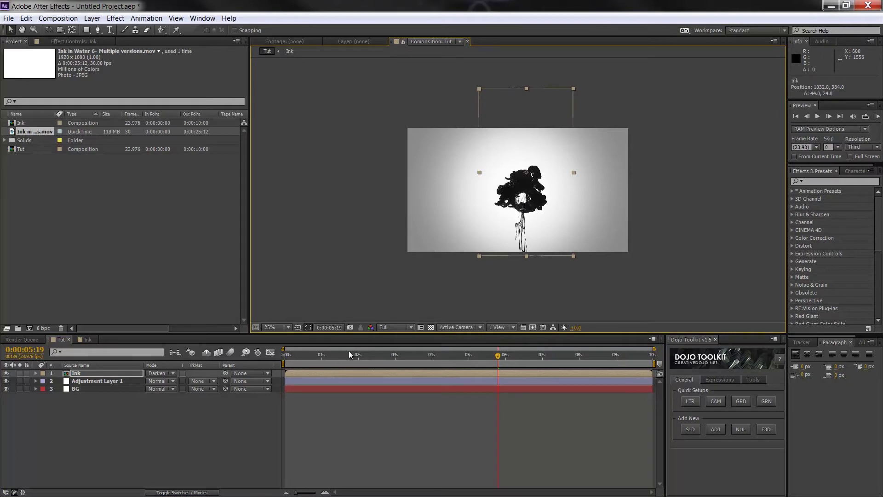
left_click(335, 357)
mouse_move(327, 356)
left_mouse_down()
mouse_move(312, 357)
mouse_move(326, 357)
left_mouse_up()
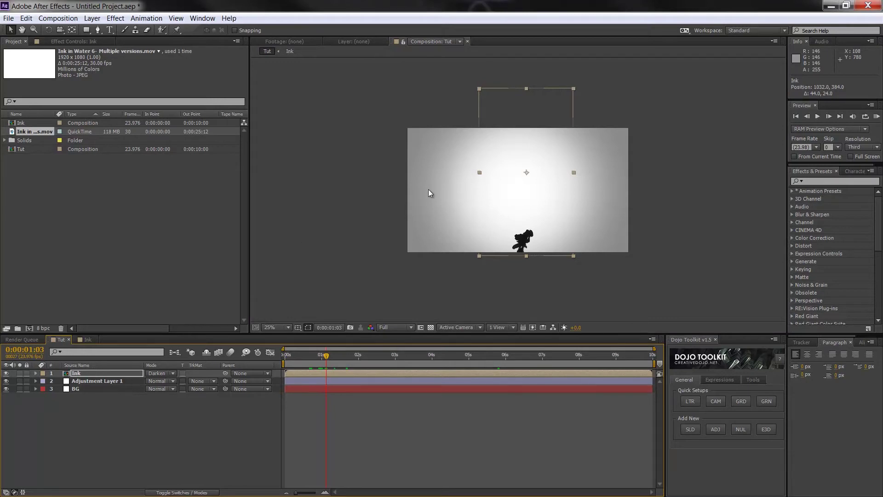
Add a text layer reading "INK" to the Tut composition.
key("ctrl+t")
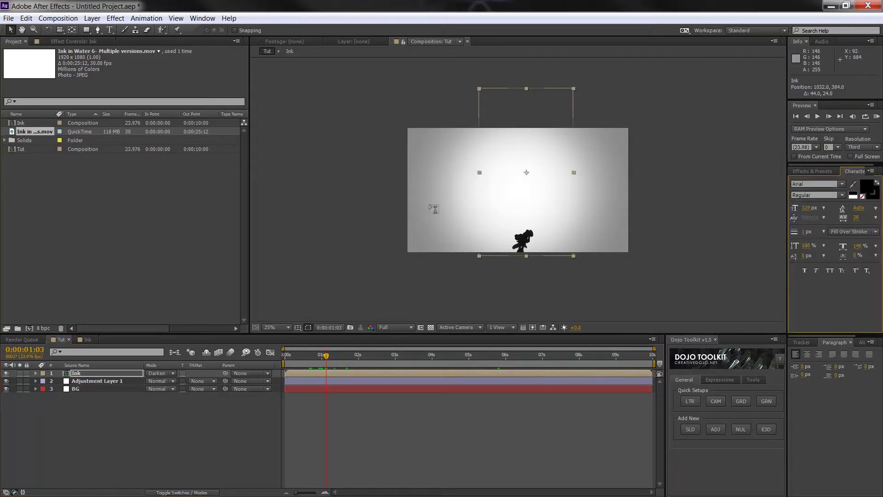
left_click(433, 221)
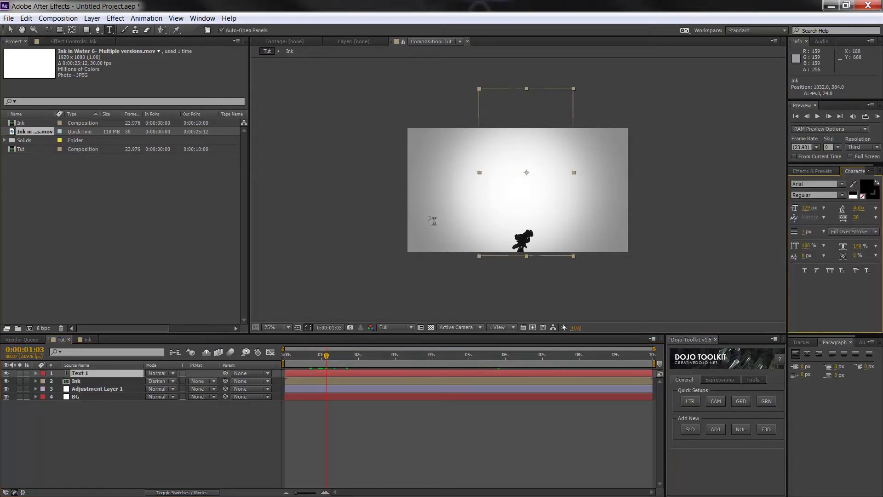
left_click(464, 210)
type("INK")
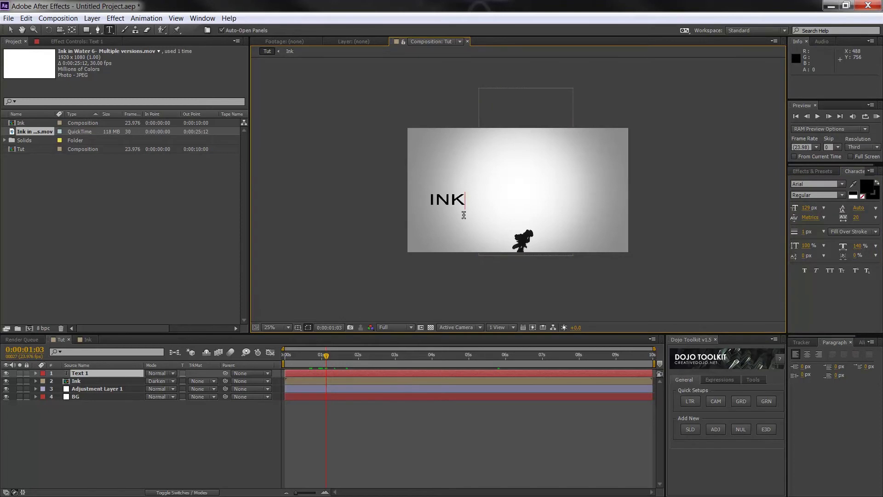
key("KP_Enter")
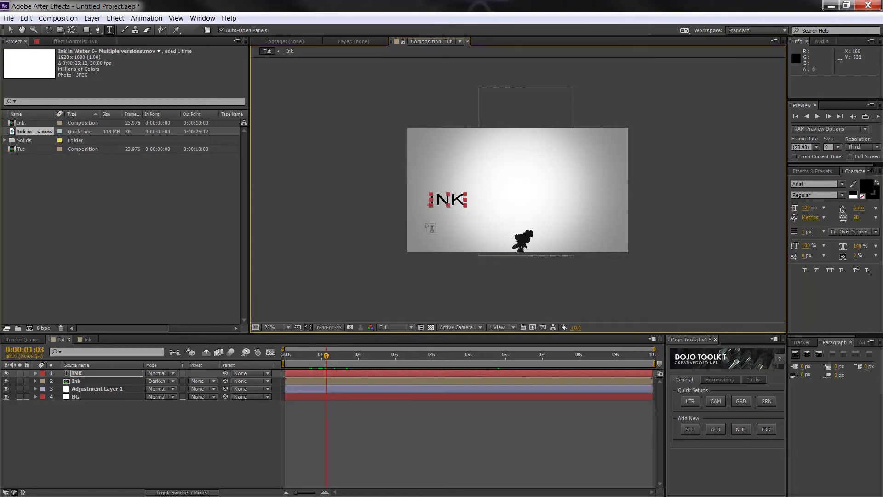
Go to 0:00:04:04 and place the INK text over the ink cloud, at about 832, 708.
key("v")
left_click_drag(451, 203, 520, 189)
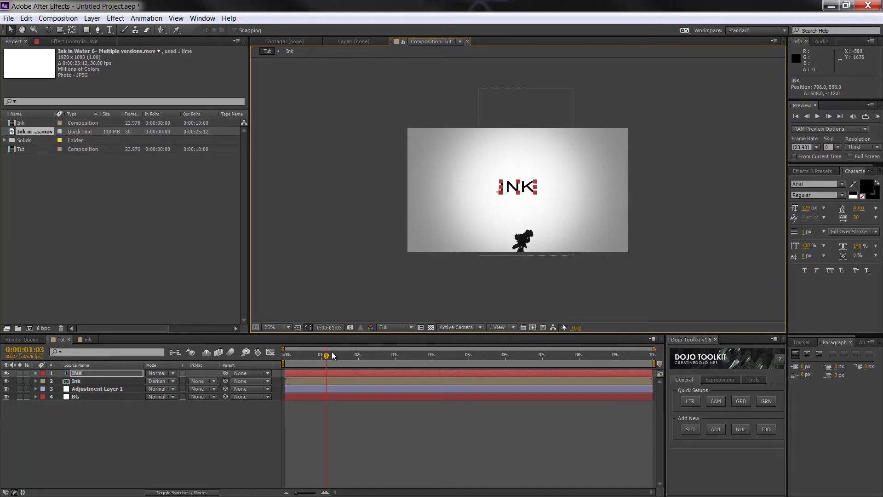
left_click_drag(332, 351, 438, 353)
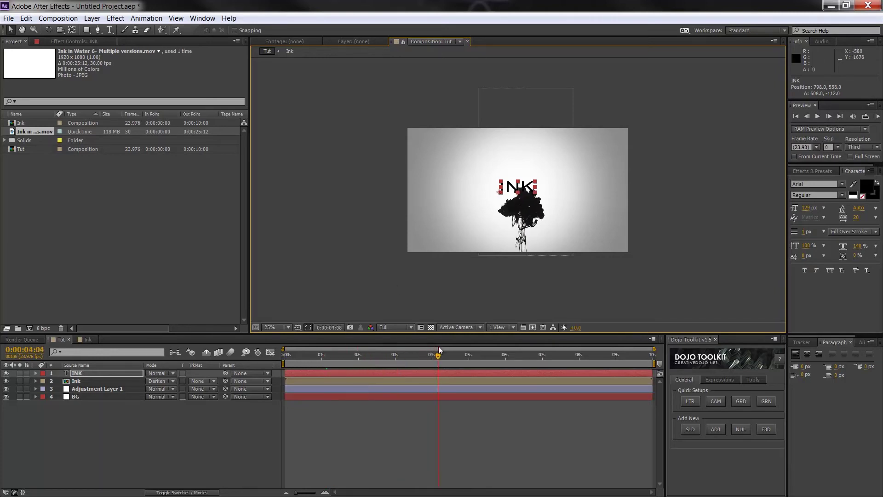
left_click_drag(530, 186, 534, 204)
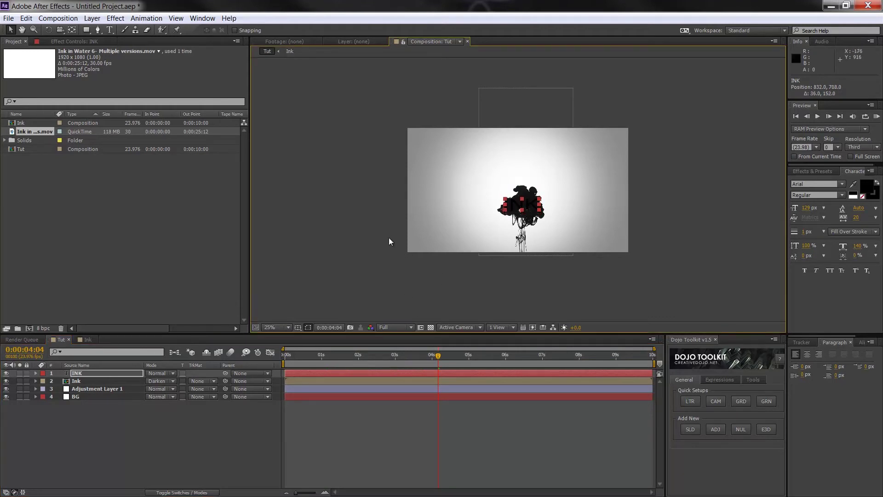
left_click(343, 241)
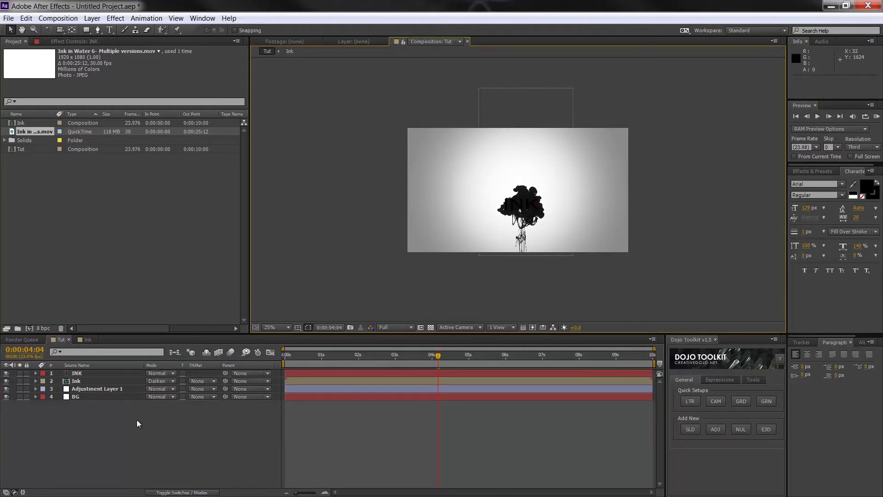
left_click(513, 204)
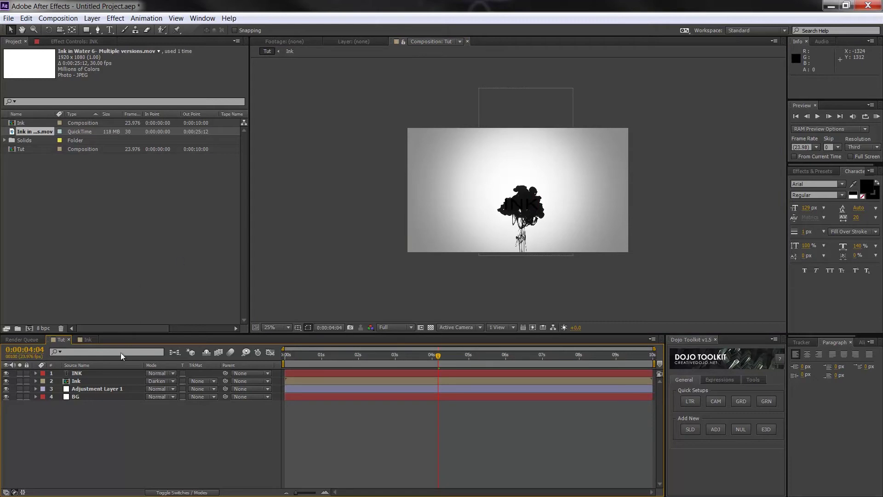
Find the Invert channel effect and apply it to the INK text layer.
left_click(92, 373)
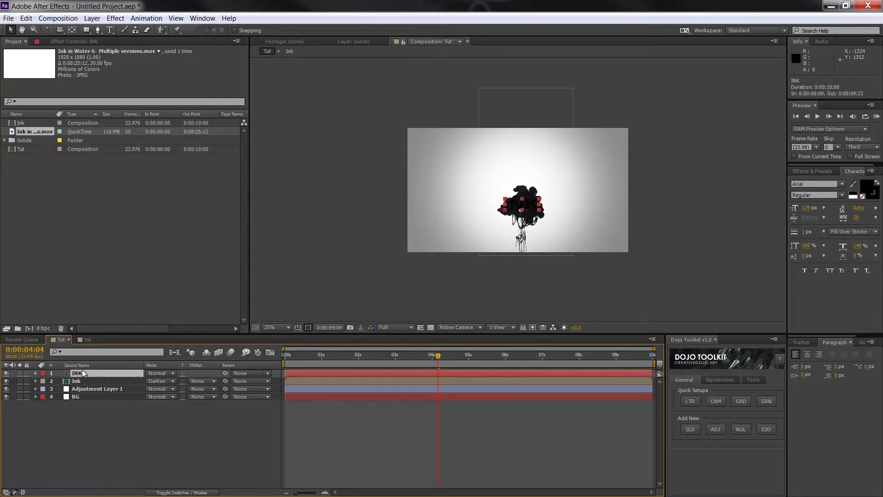
left_click(816, 172)
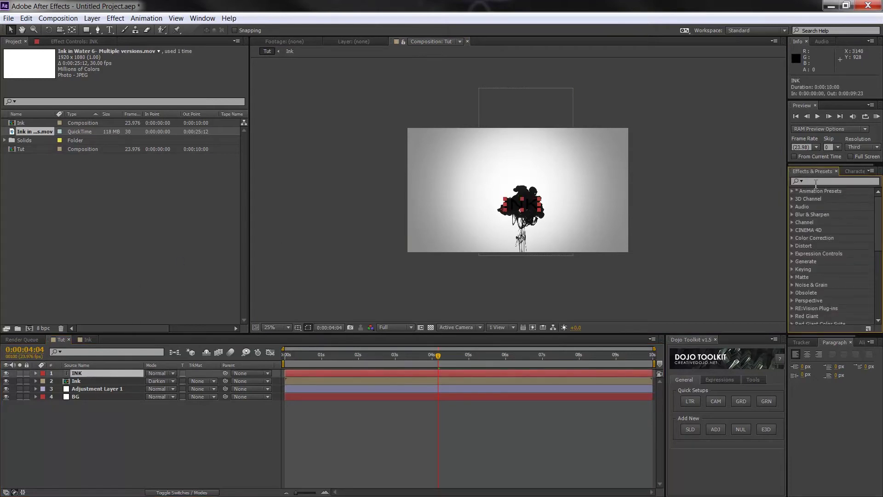
left_click(816, 184)
type("Invert")
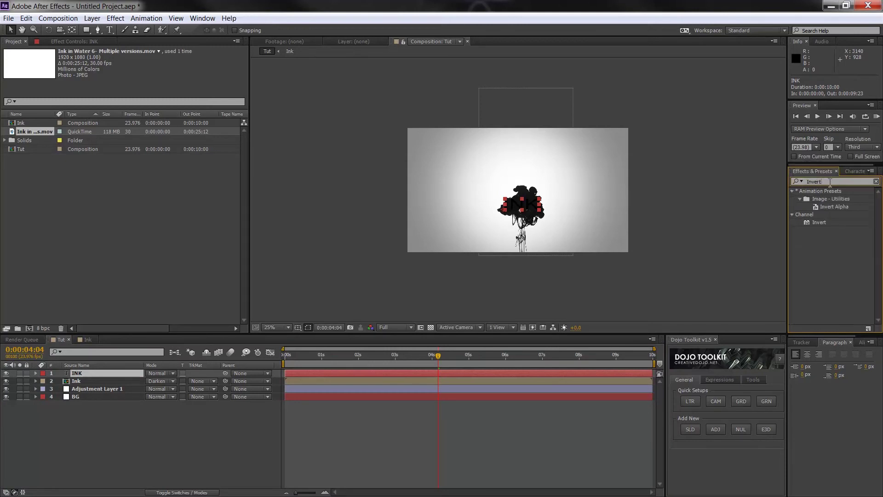
mouse_move(818, 223)
left_mouse_down()
mouse_move(166, 241)
mouse_move(65, 94)
mouse_move(96, 373)
left_mouse_up()
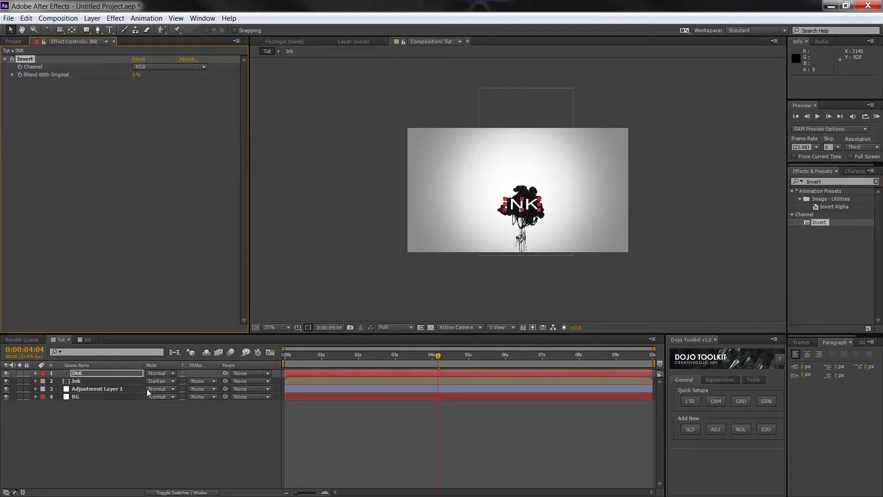
Turn the INK text layer into an adjustment layer and list layer names instead of source names.
left_click(178, 493)
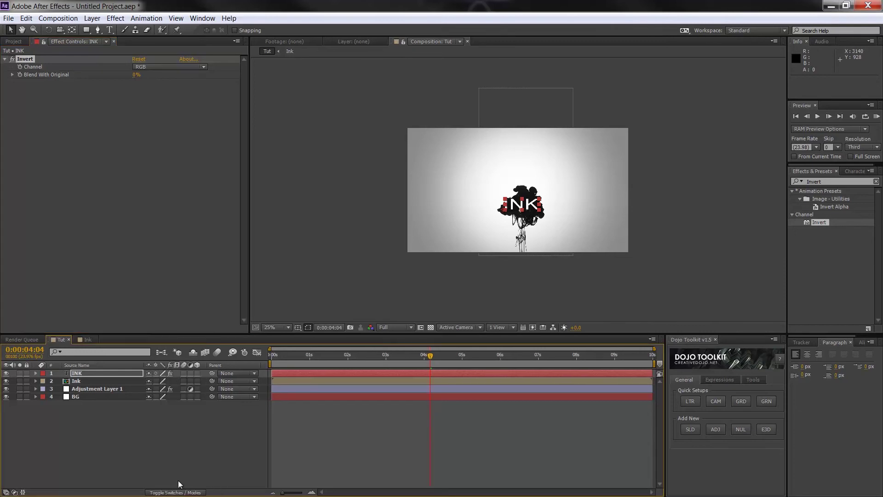
left_click(191, 373)
left_click(116, 366)
Scale the INK text to about 338%, place it across the ink cloud at about 551, 767, and check it at 0:00:03:23.
scroll(530, 203, "up", 4)
mouse_move(543, 246)
left_mouse_down()
mouse_move(592, 238)
mouse_move(541, 250)
left_mouse_up()
scroll(492, 261, "down", 2)
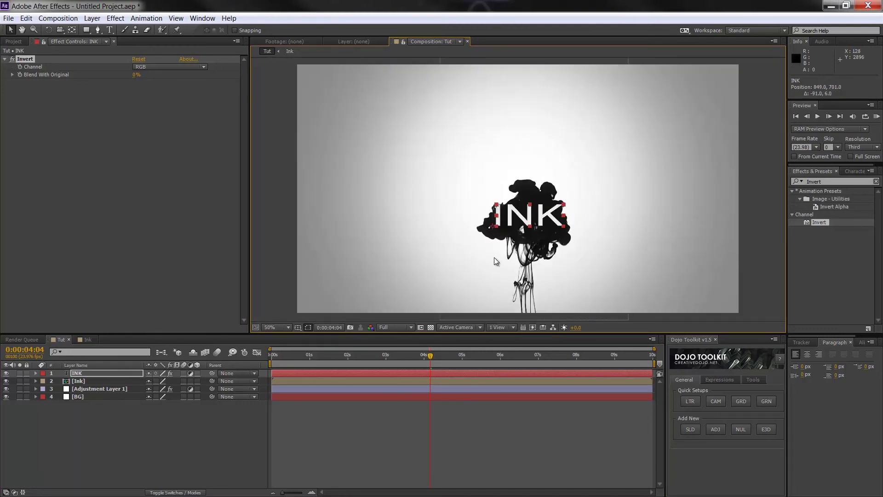
left_click_drag(564, 204, 750, 157)
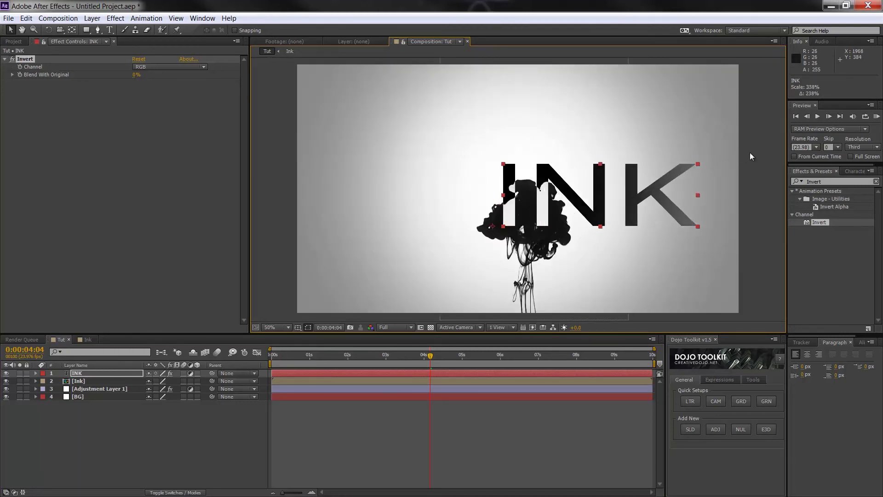
mouse_move(581, 198)
left_mouse_down()
mouse_move(483, 208)
mouse_move(513, 213)
left_mouse_up()
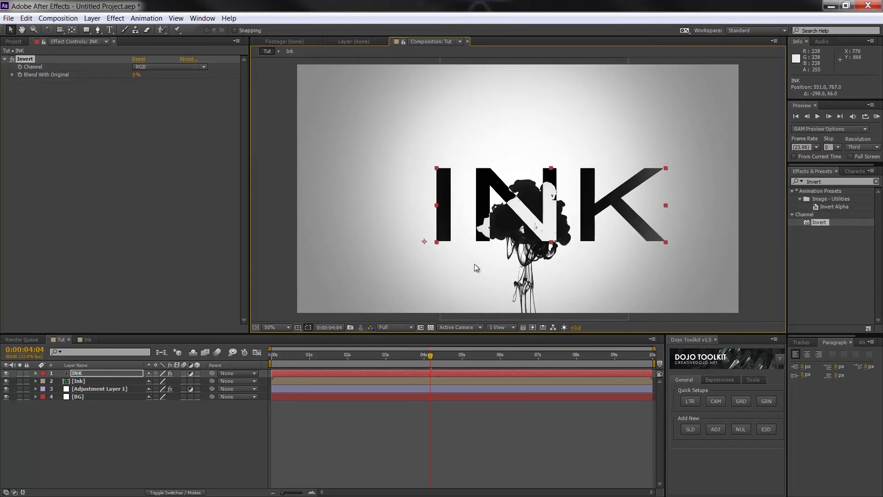
left_click_drag(430, 356, 421, 355)
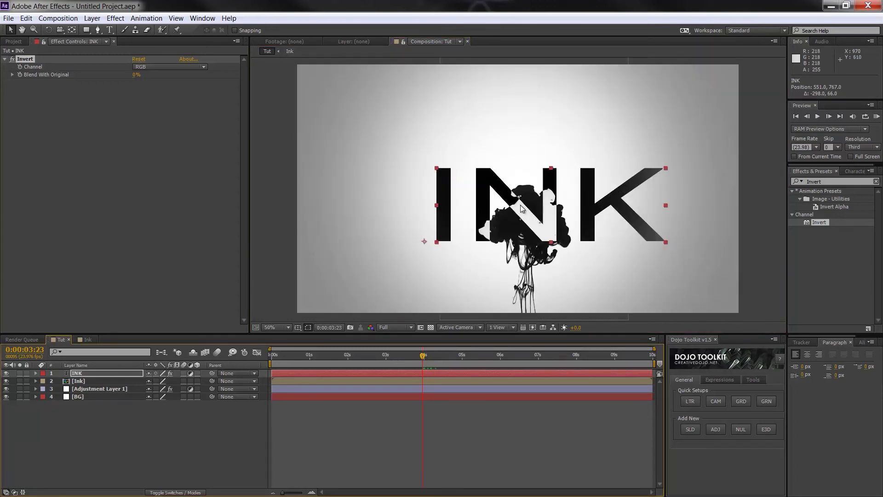
key("comma")
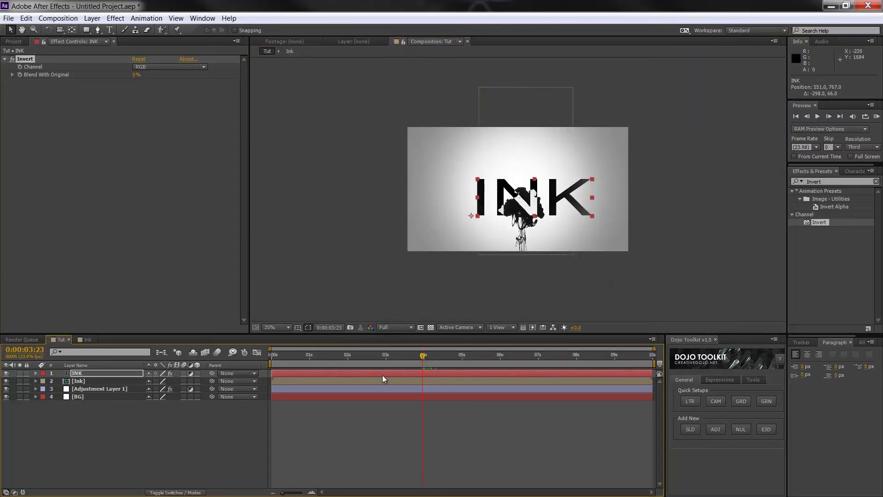